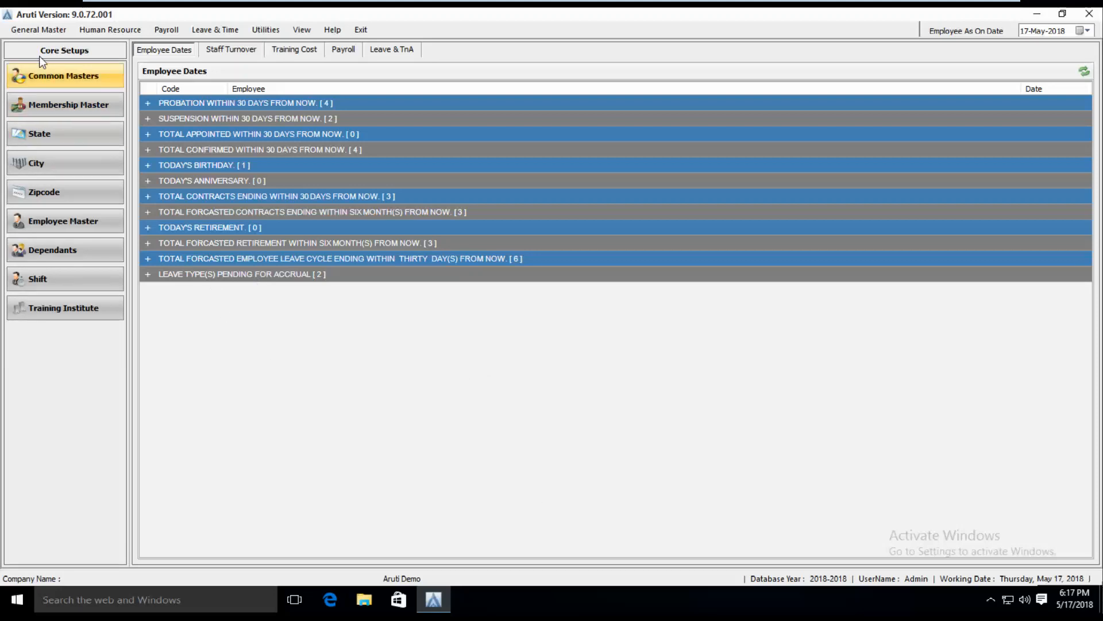
Open Master Details through General Master > Core Setups > Common Masters
click(29, 26)
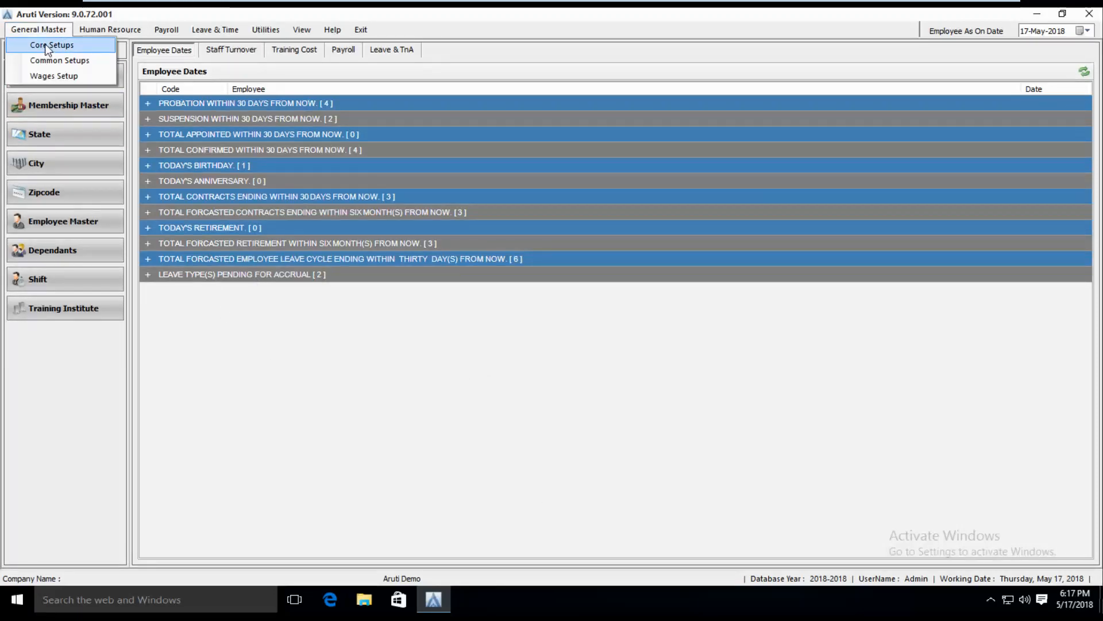
click(46, 45)
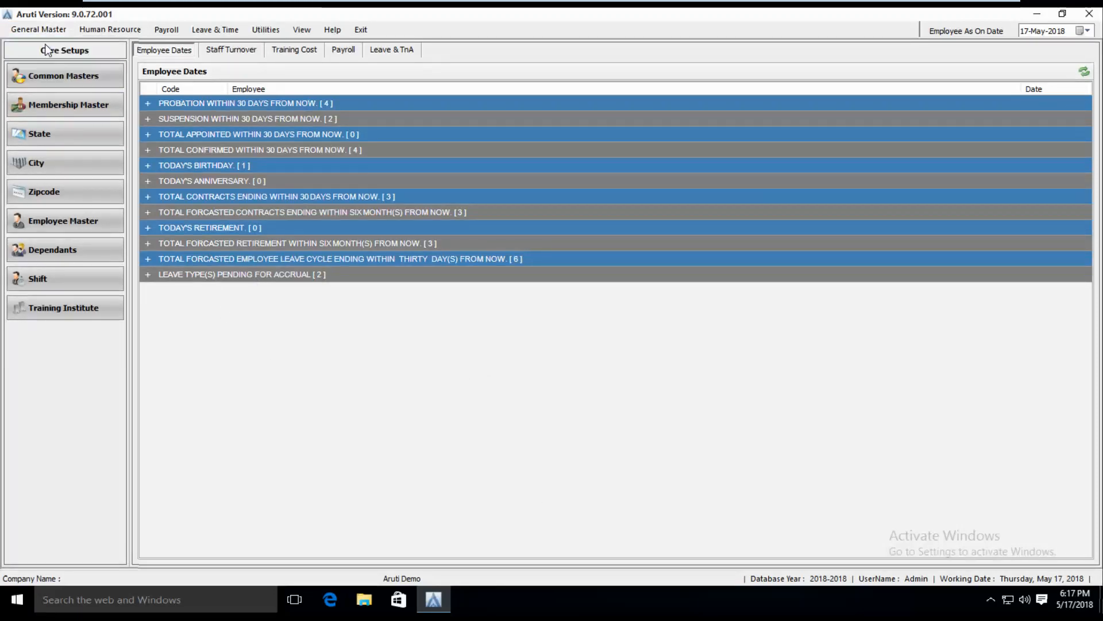
click(53, 79)
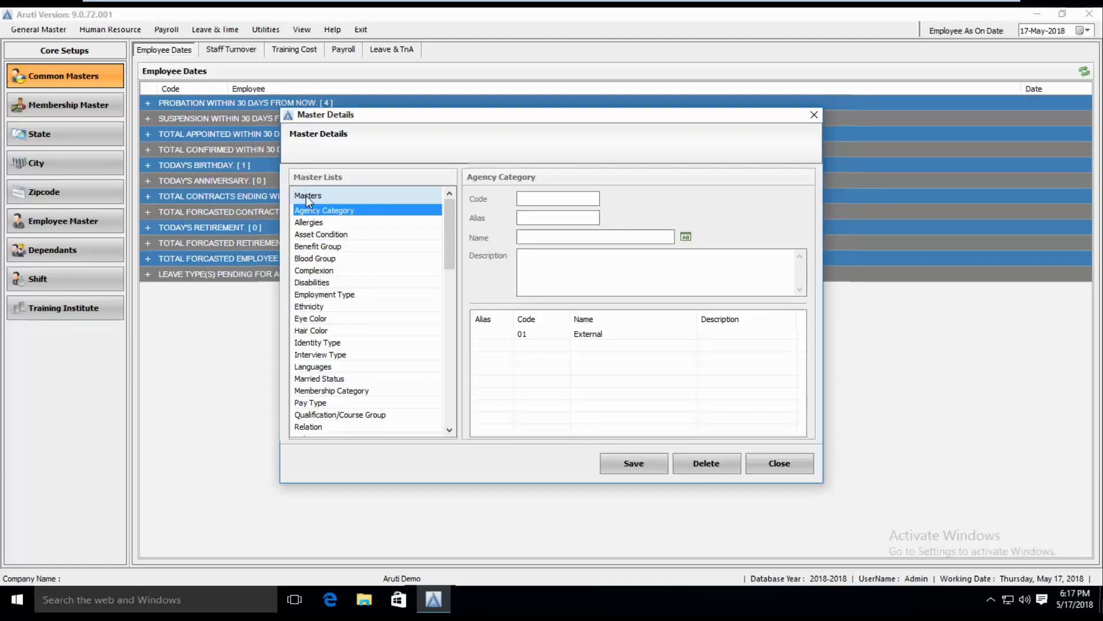
Save new Married Status entry code 003 named Engaged, then sort the list by name
key(m)
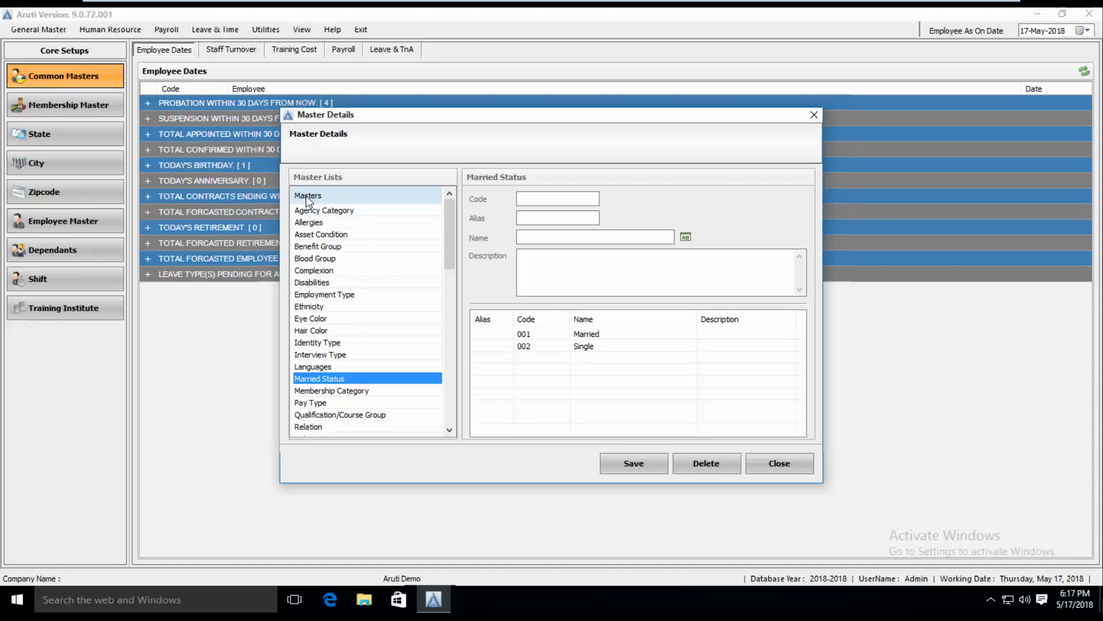
click(548, 199)
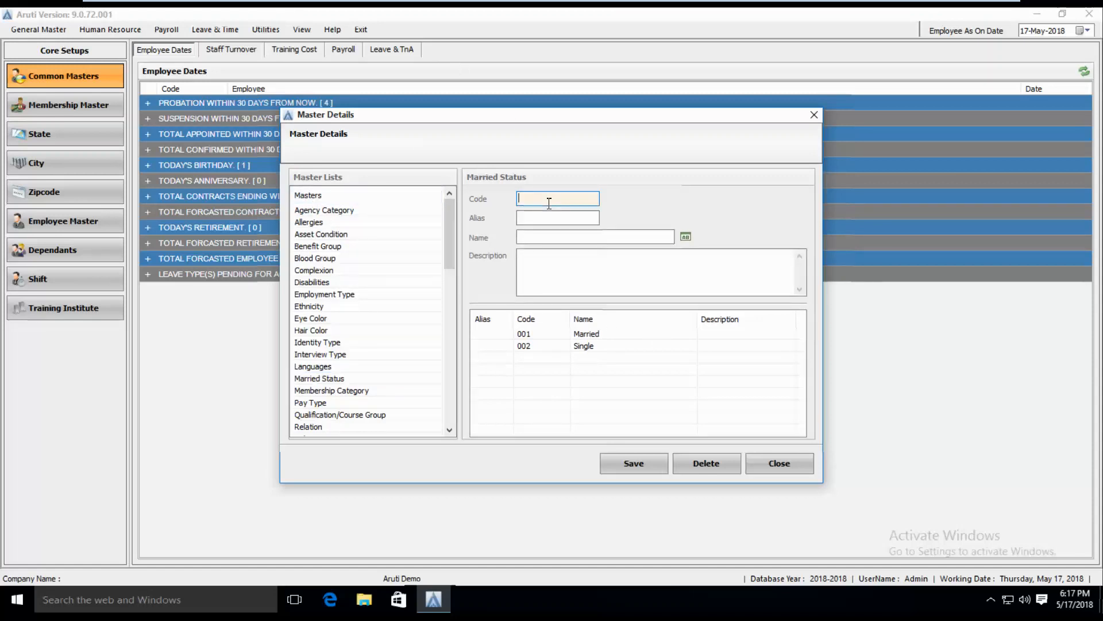
text(003)
click(529, 236)
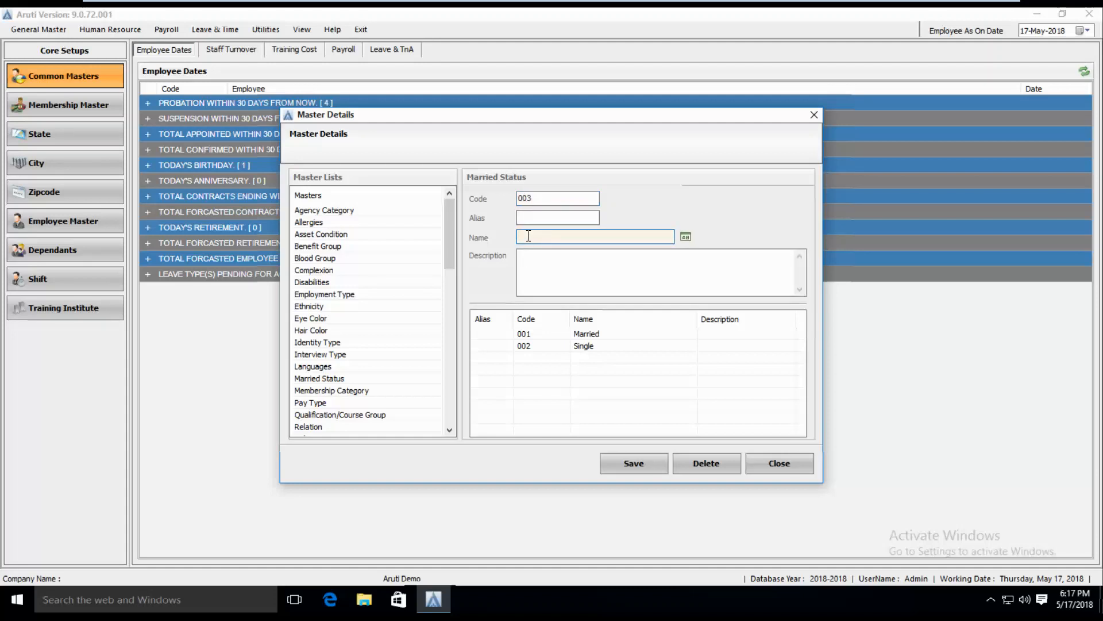
text(Engaged)
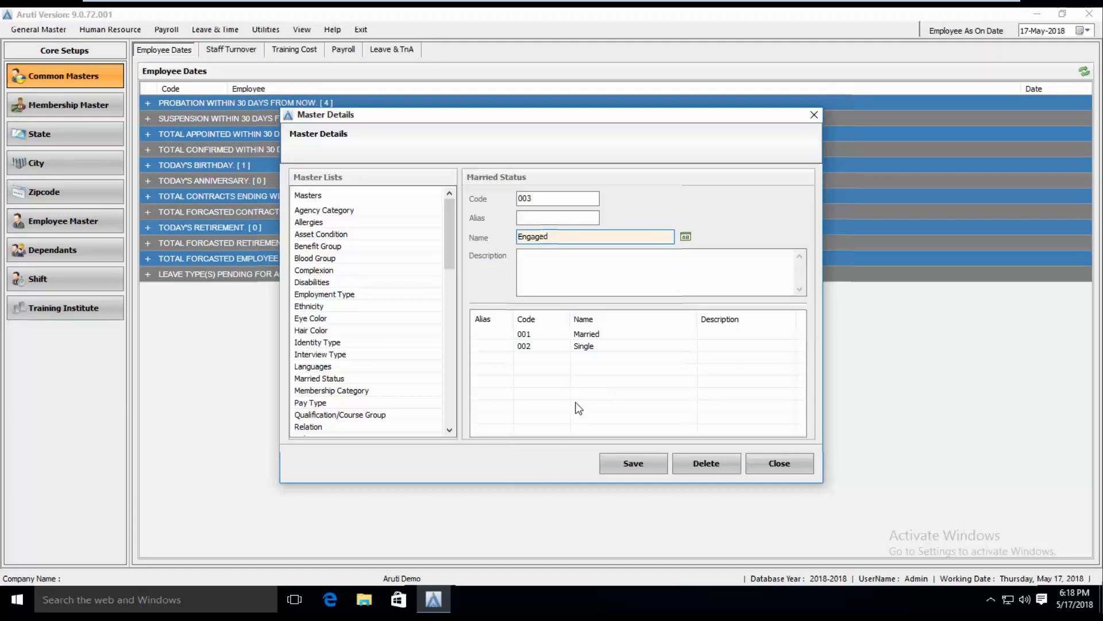
click(555, 198)
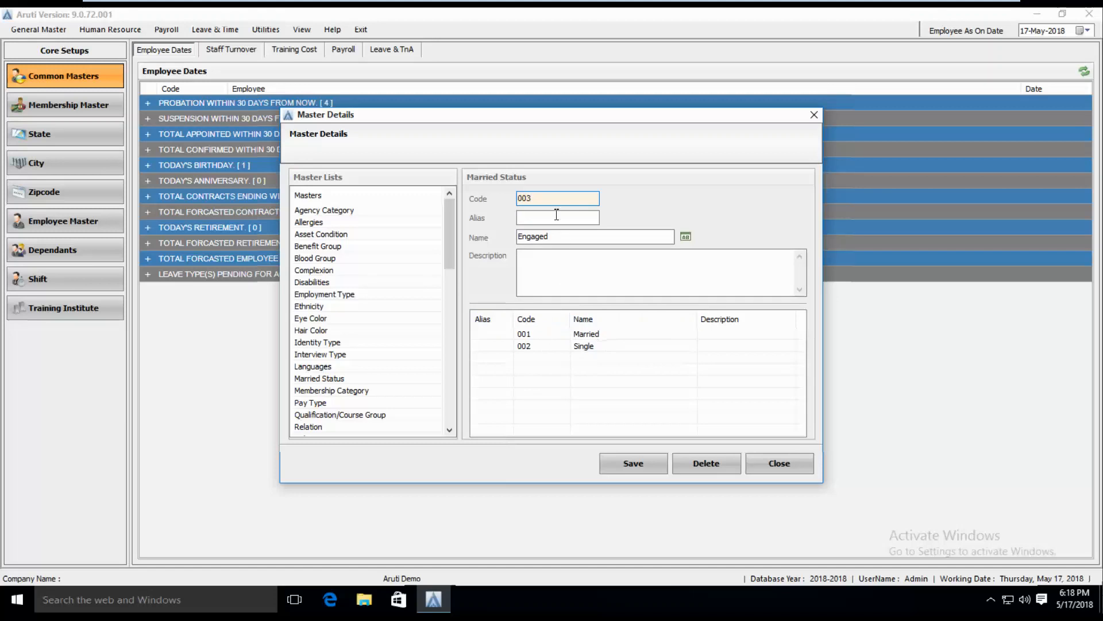
click(630, 468)
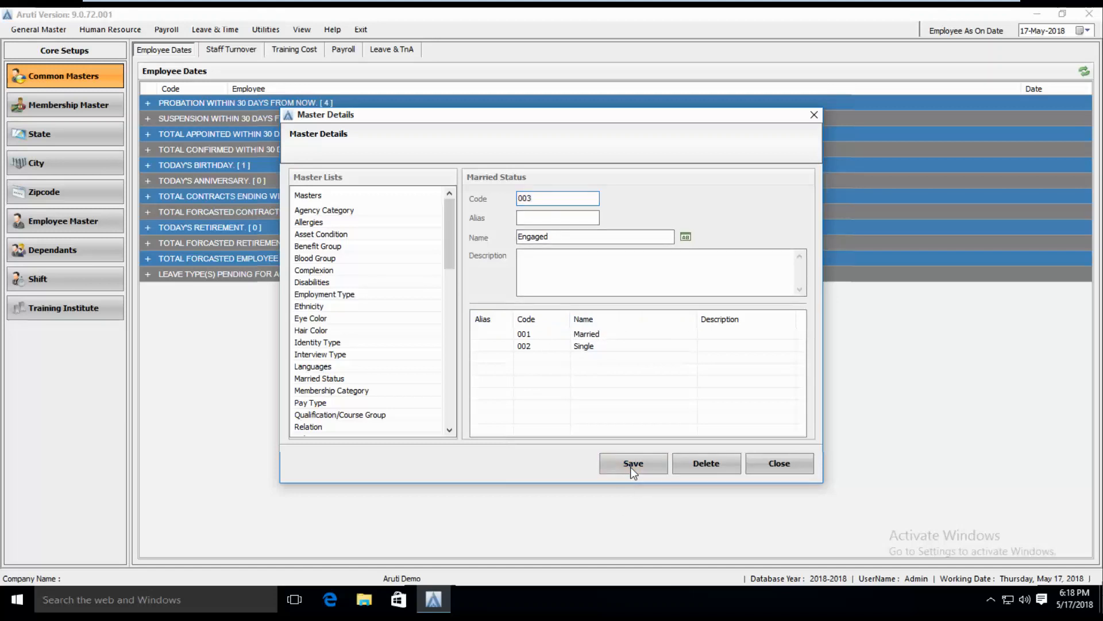
click(632, 327)
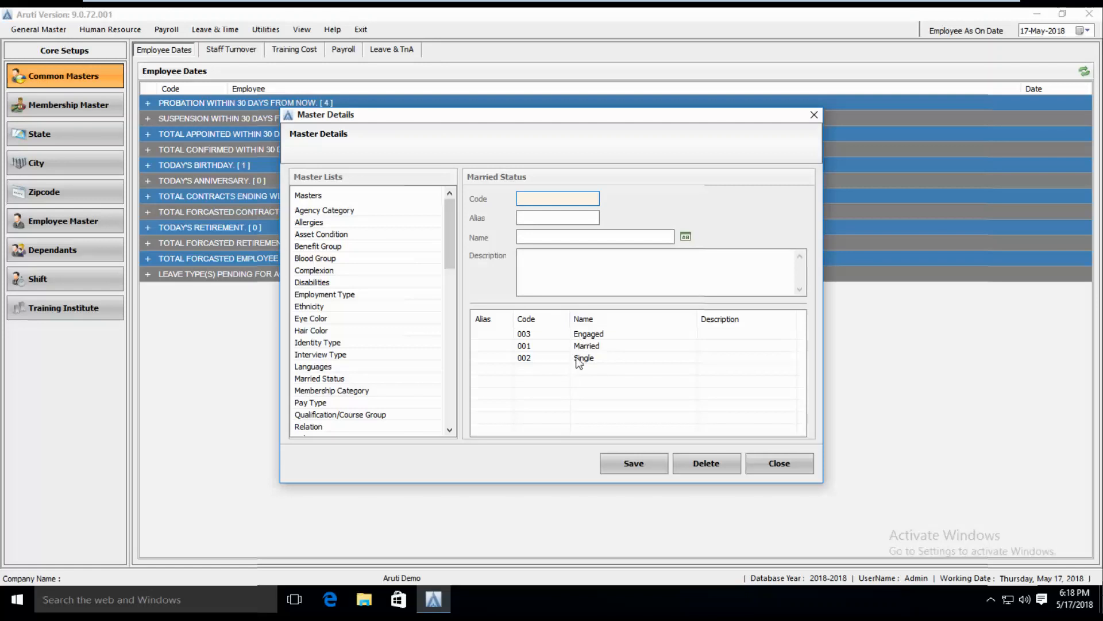
click(585, 325)
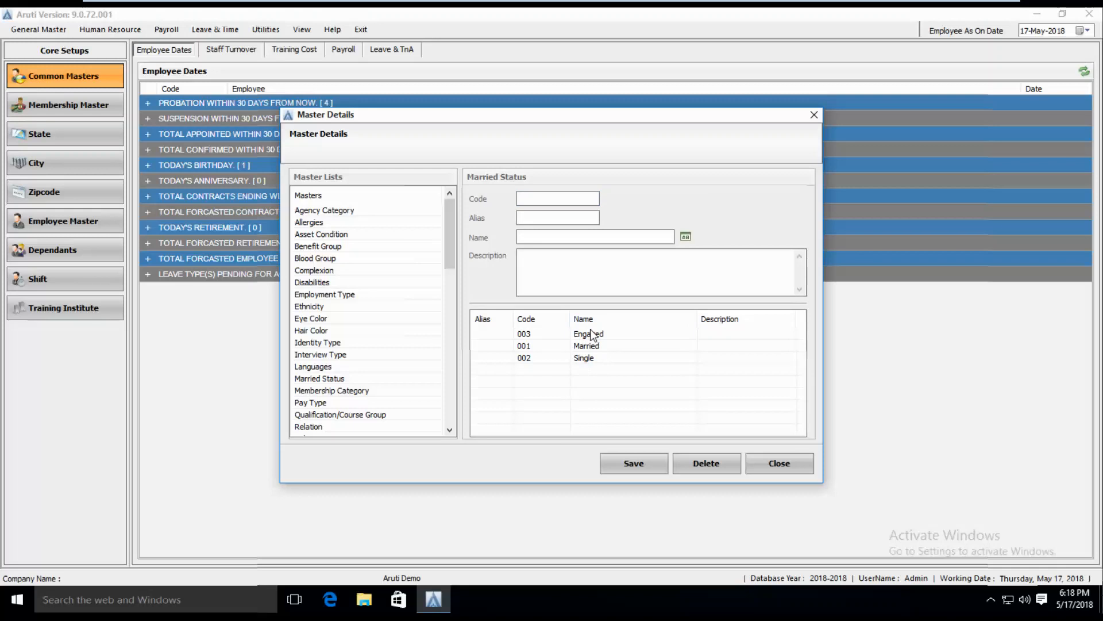
Save Employment Type entry 003 Contract, then display the Eye Color master entries
click(329, 271)
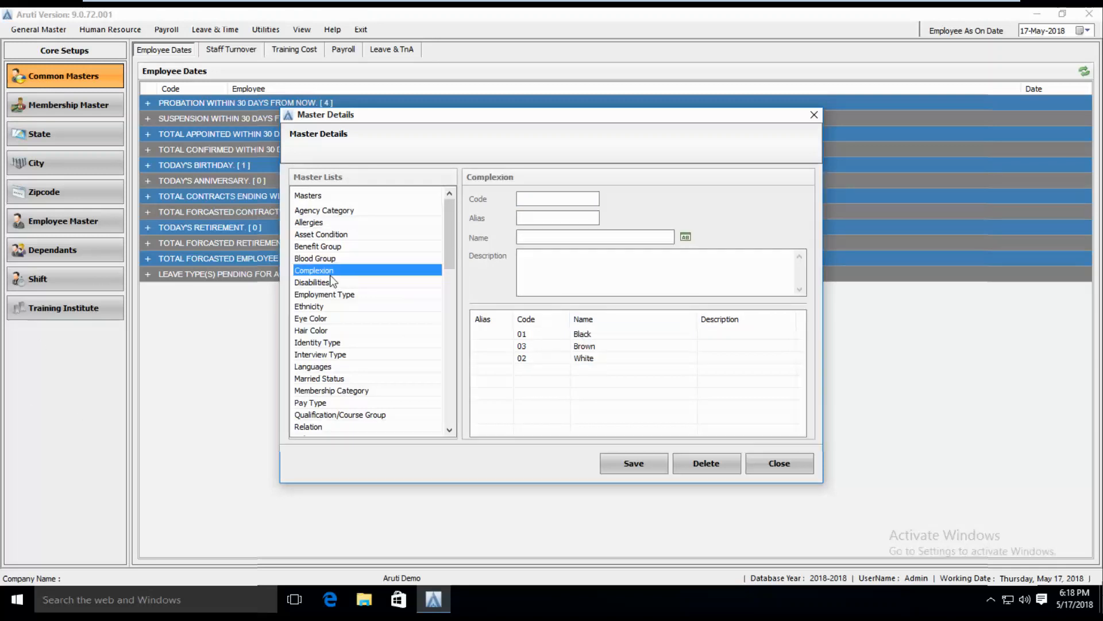
key(Down)
key(Down)
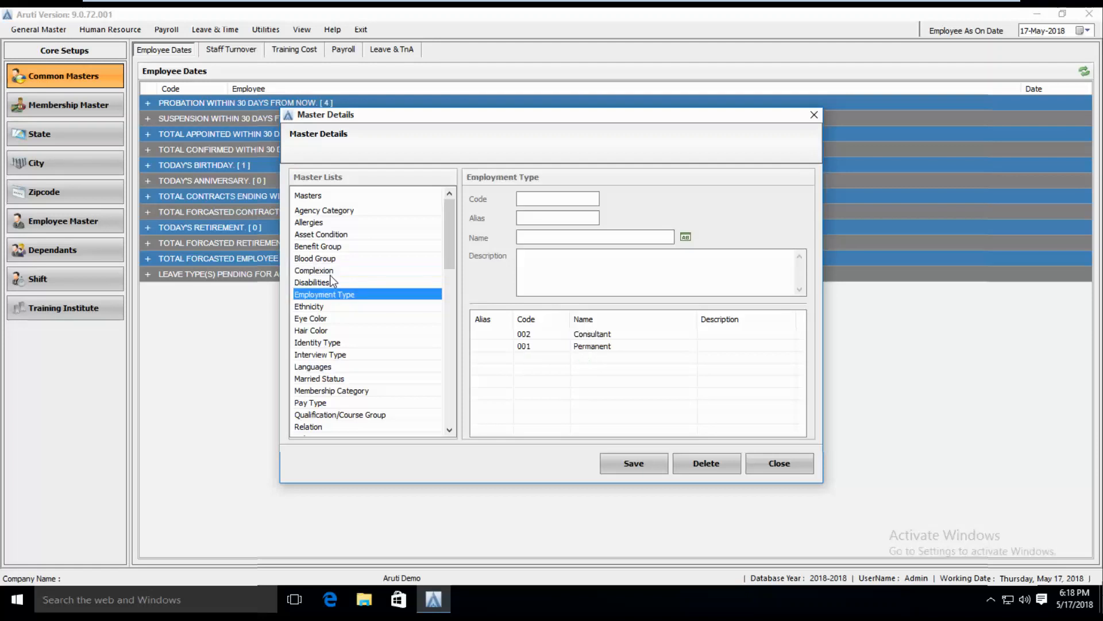
click(330, 274)
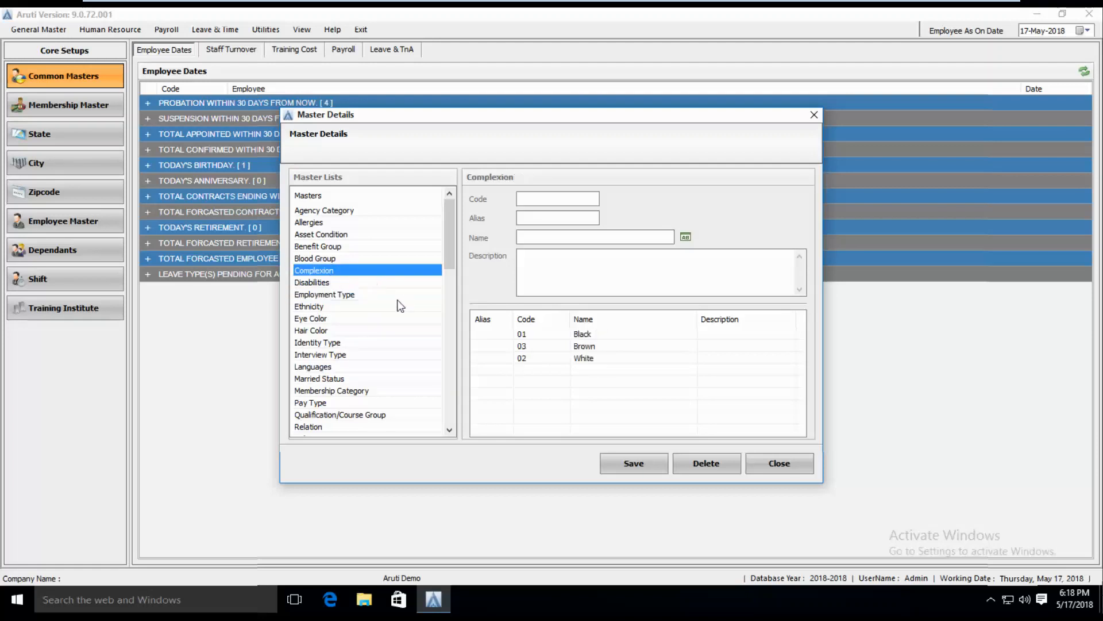
click(326, 296)
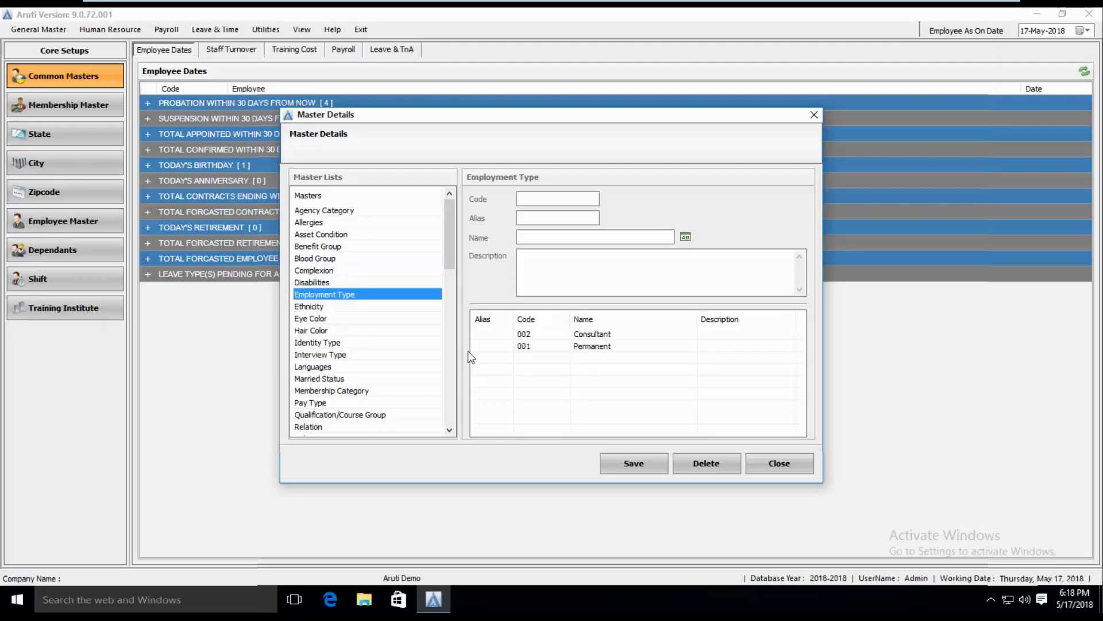
click(546, 198)
text(003)
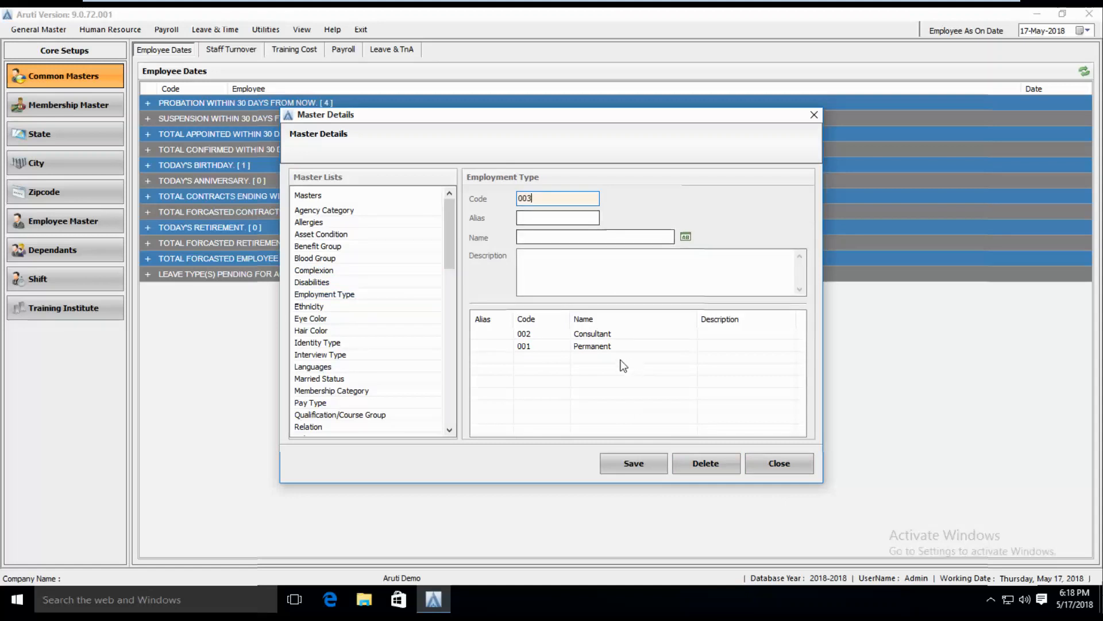
click(537, 238)
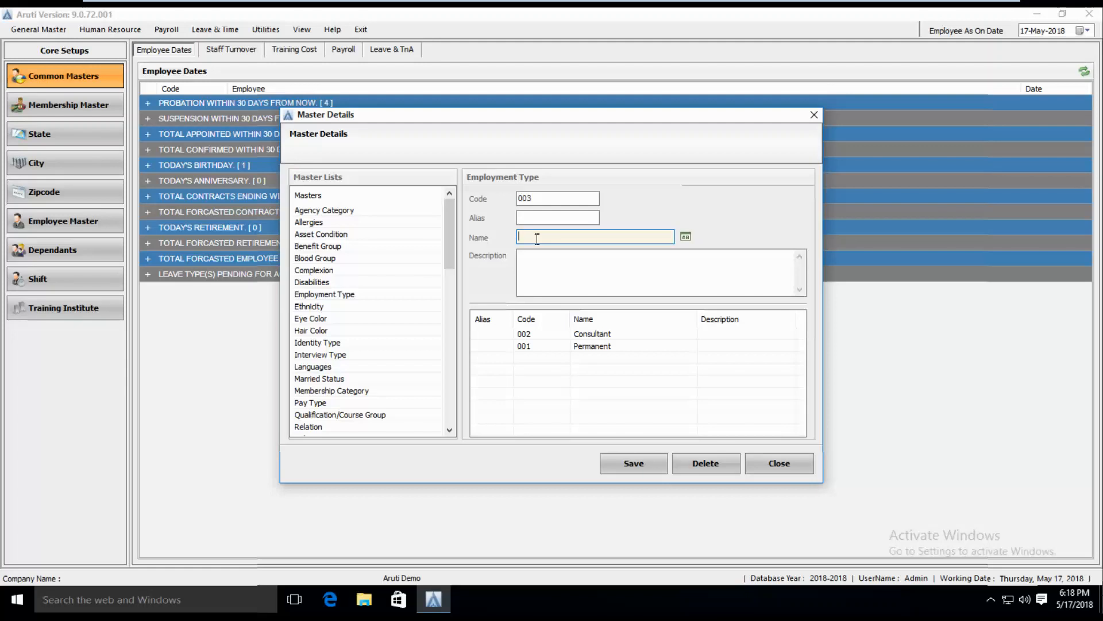
text(Contract)
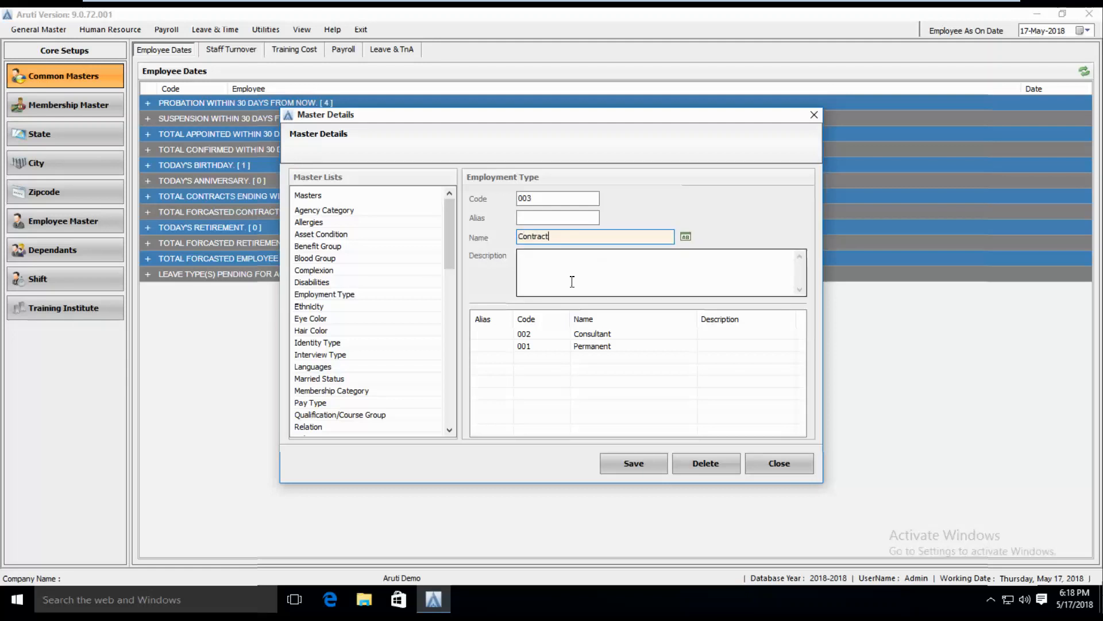
click(639, 467)
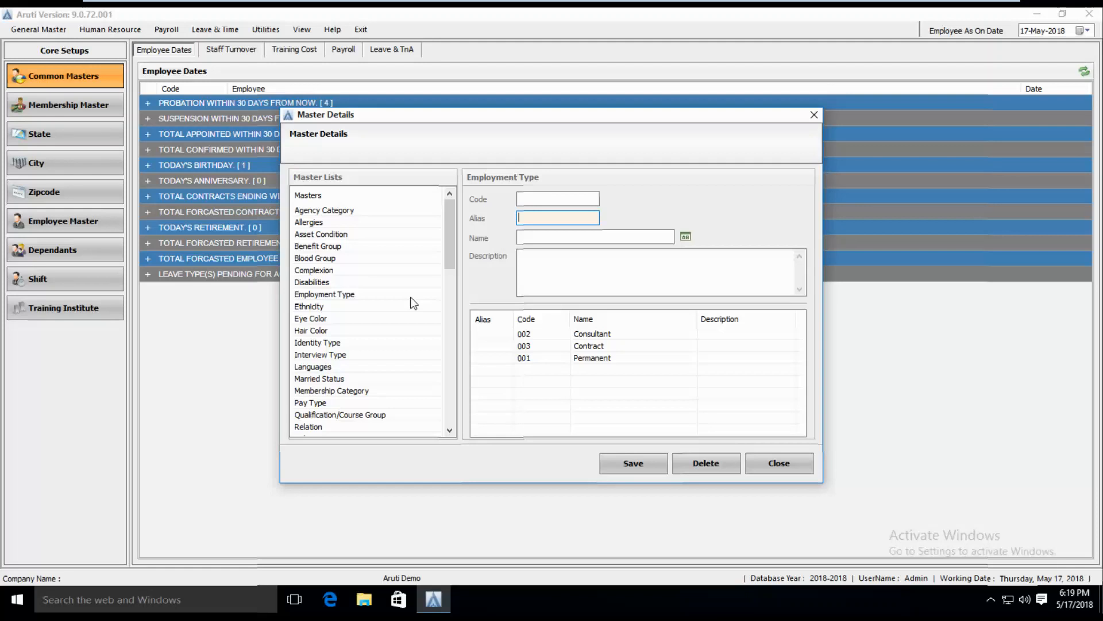
click(336, 318)
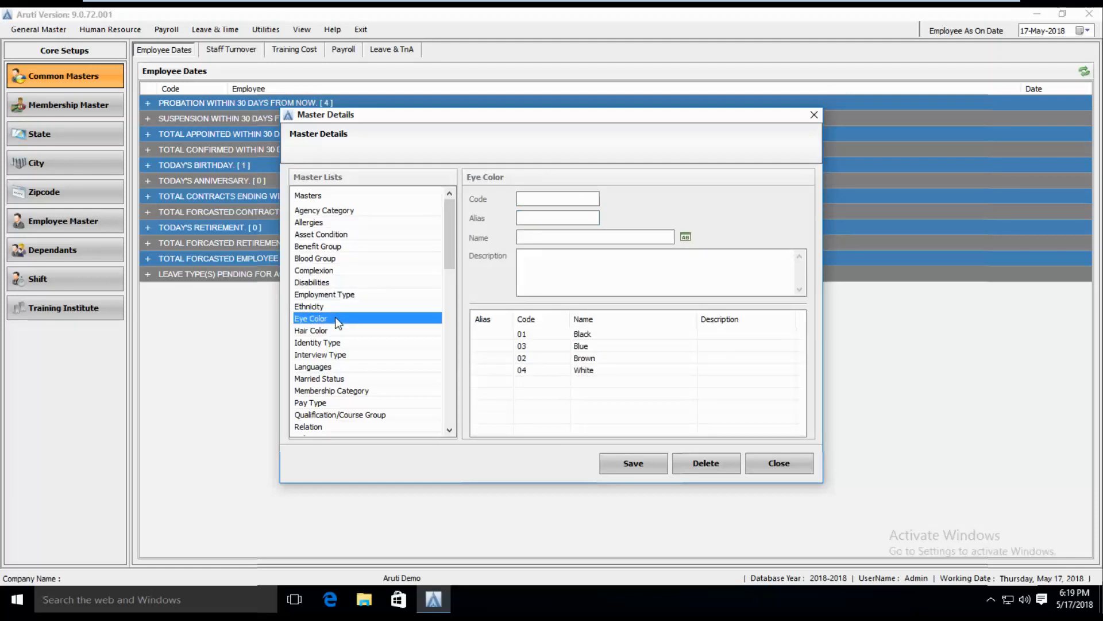
Show the Relation master entries and scroll the list to find Cousin
key(r)
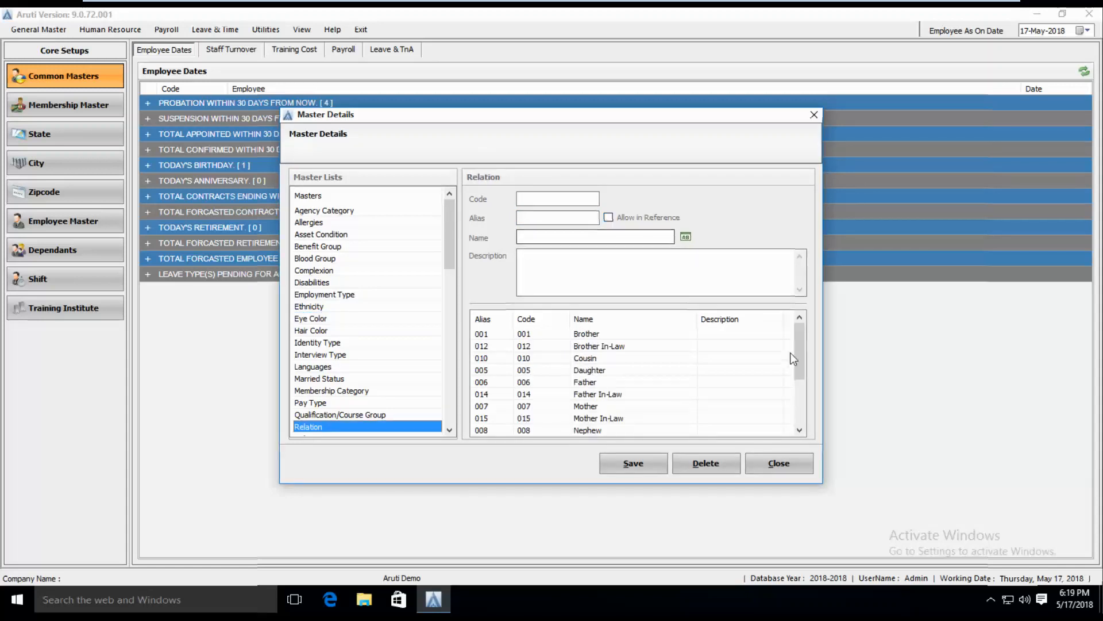
drag(794, 344, 812, 406)
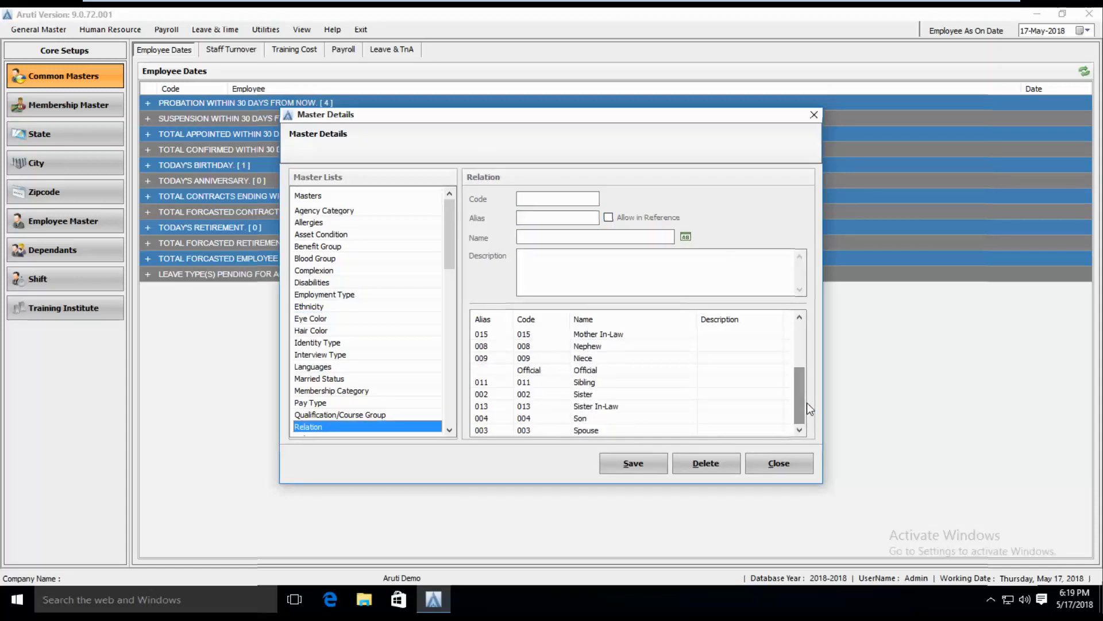
click(536, 198)
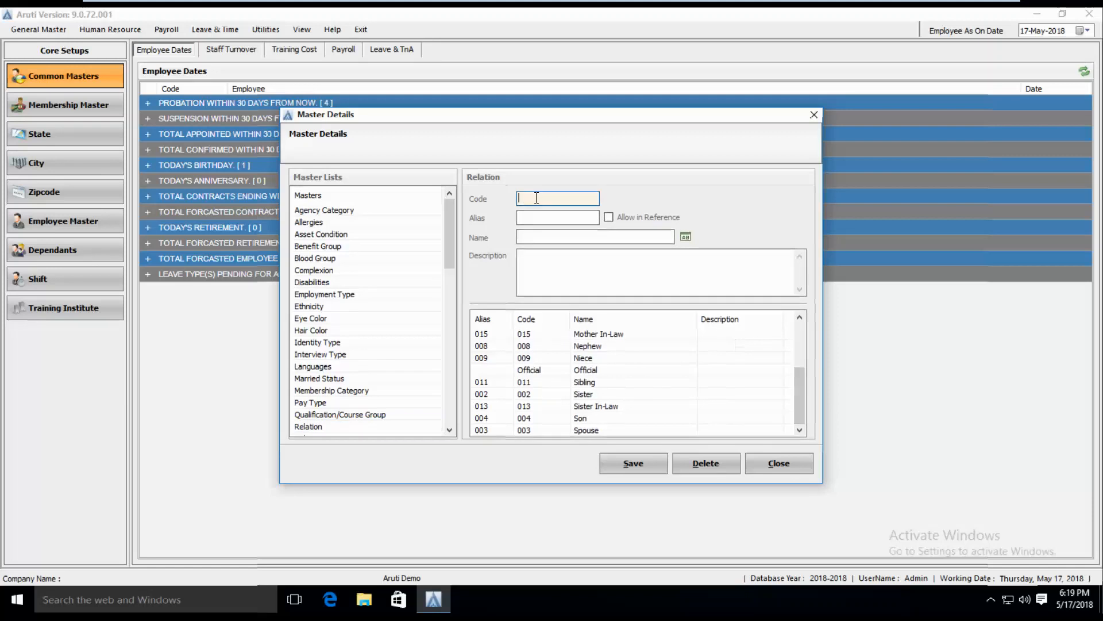
click(549, 238)
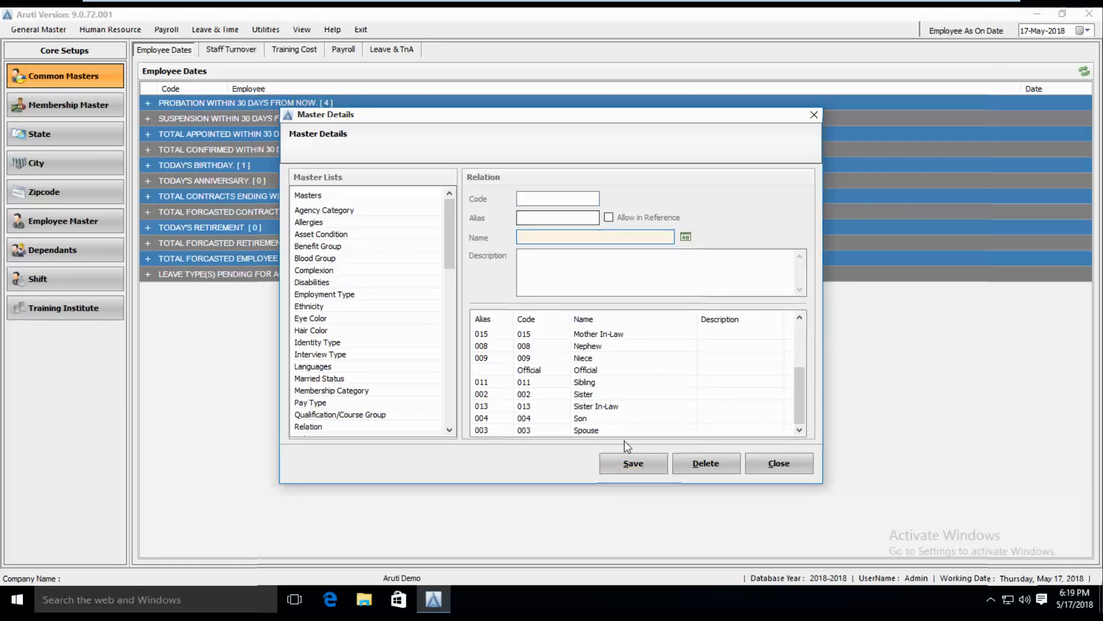
drag(801, 384, 799, 351)
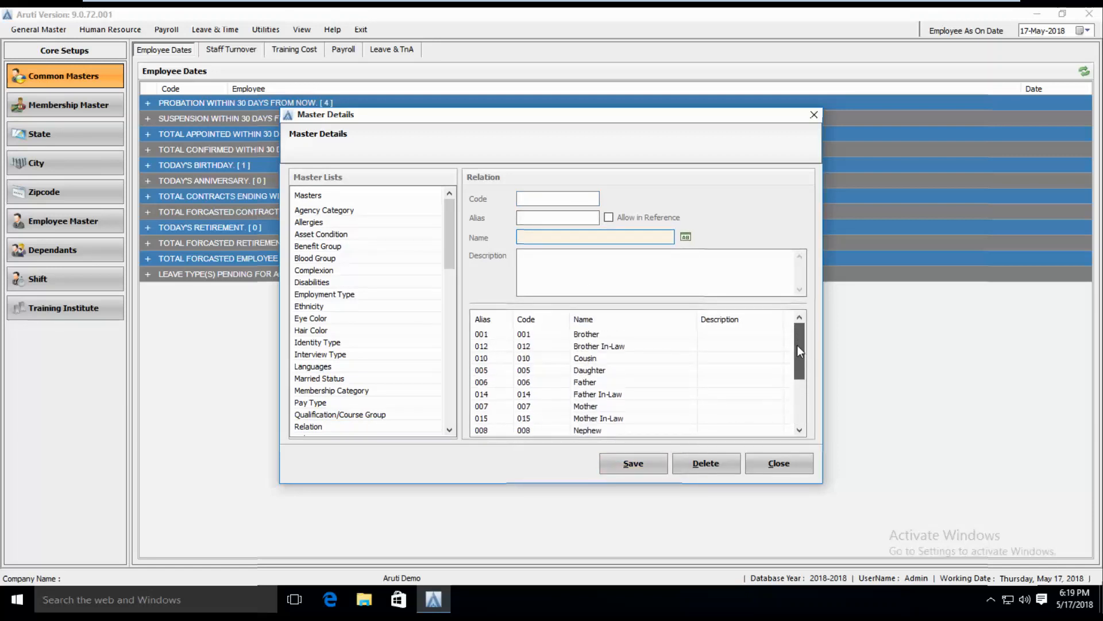
Rename relation 010 from Cousin to Nephew.., save it, then start deleting that record
click(583, 357)
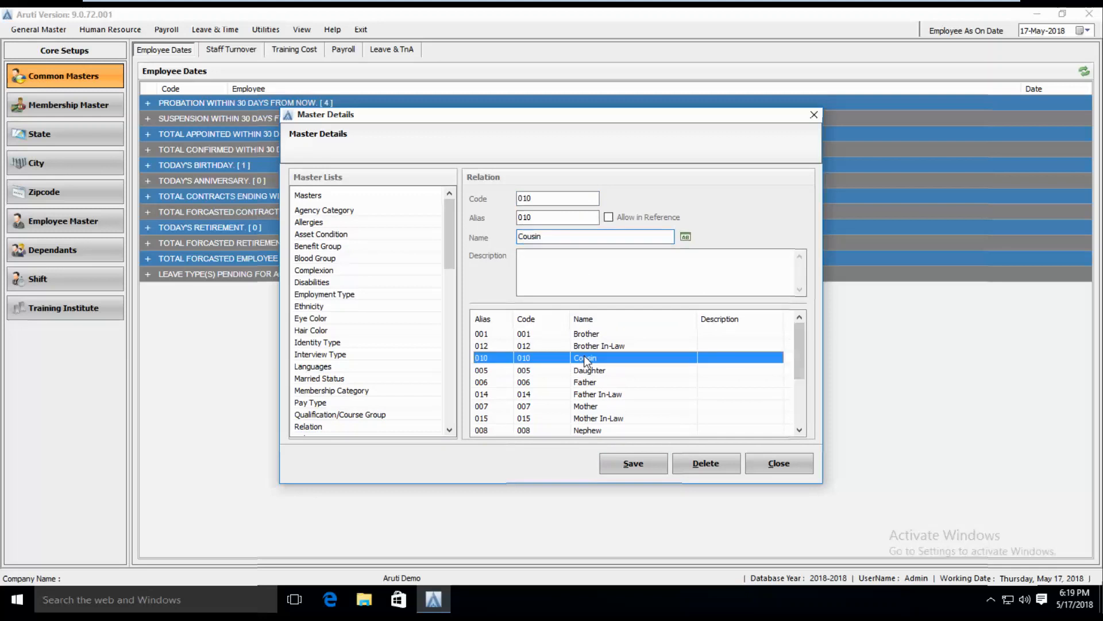
double_click(553, 238)
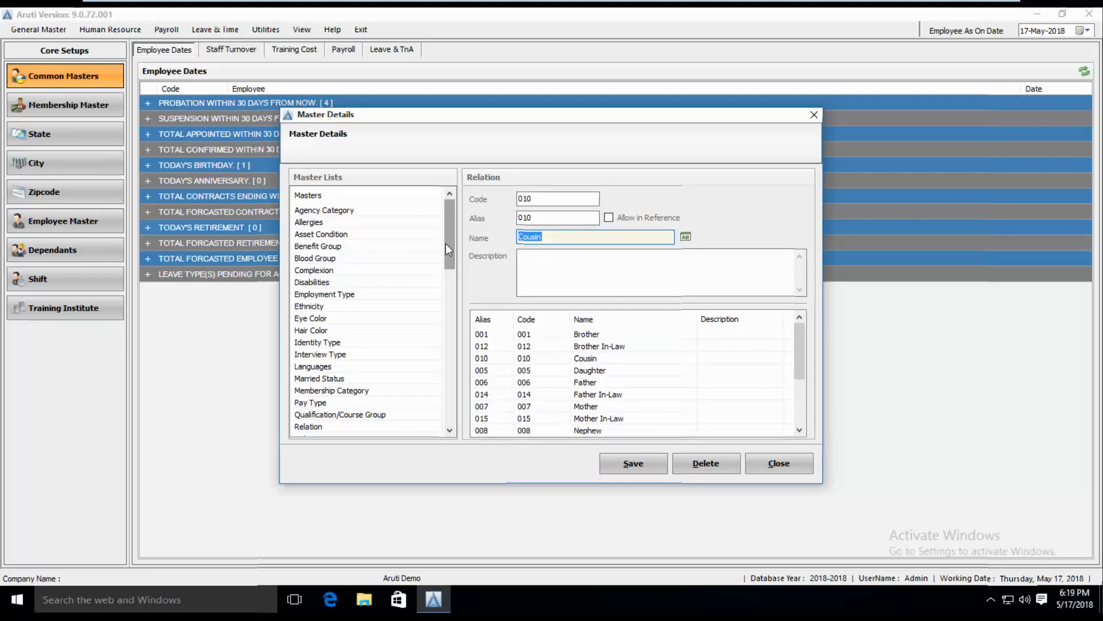
text(Nepher)
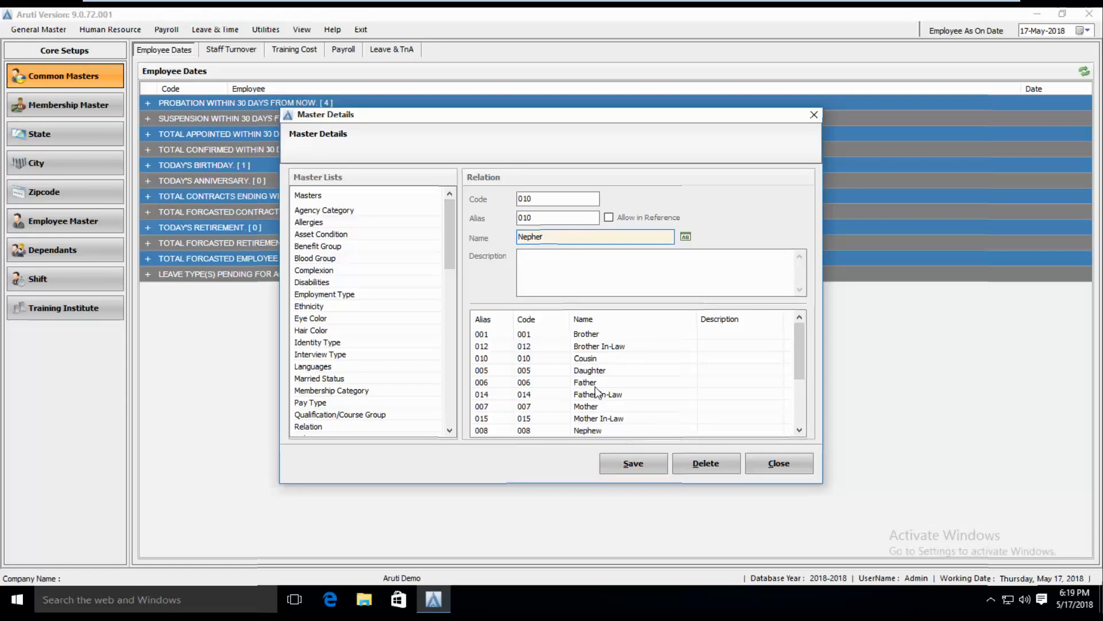
key(BackSpace)
text(w..)
click(650, 470)
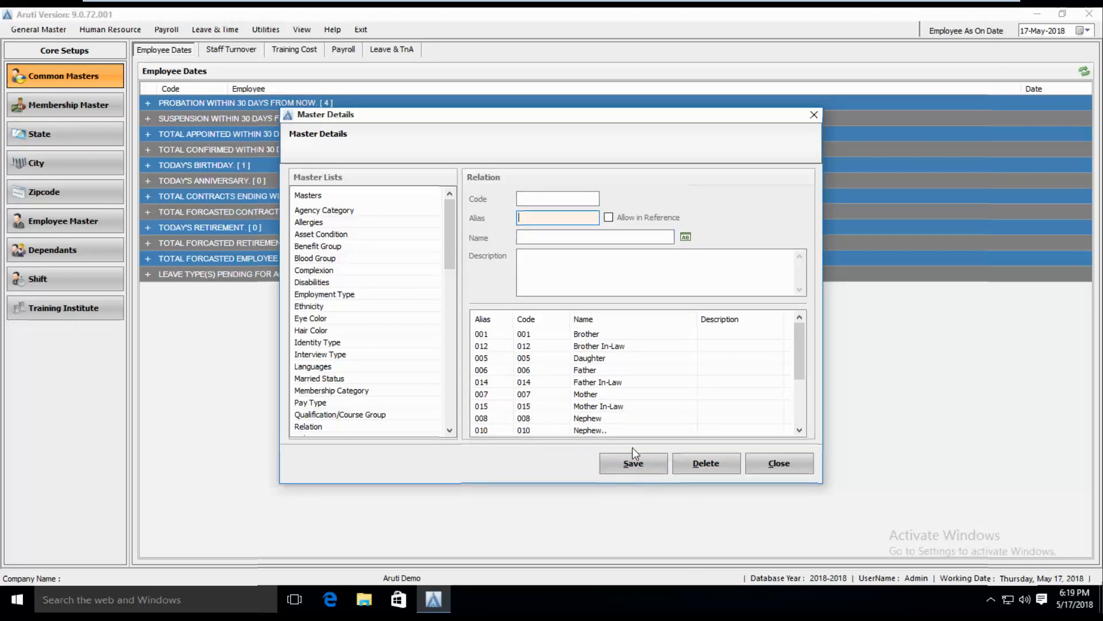
click(587, 433)
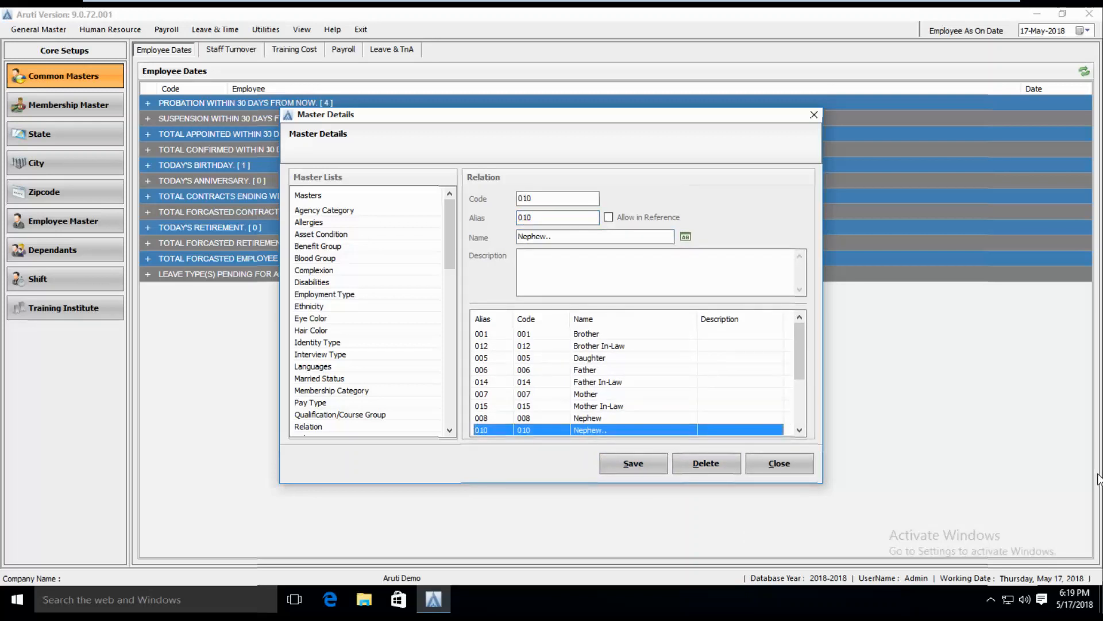
click(724, 463)
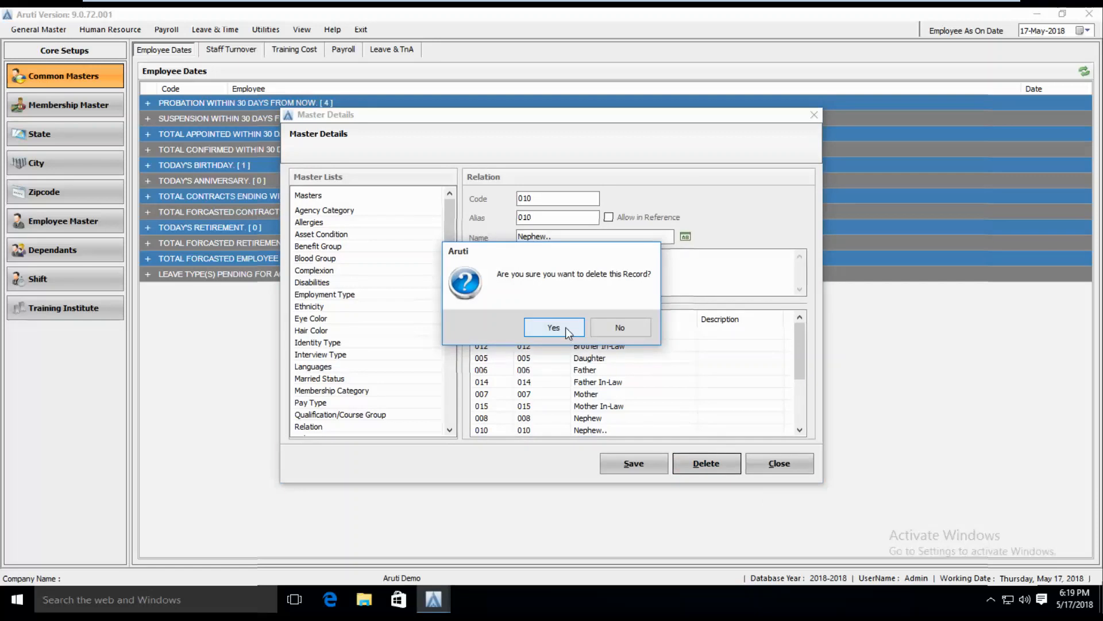
click(615, 326)
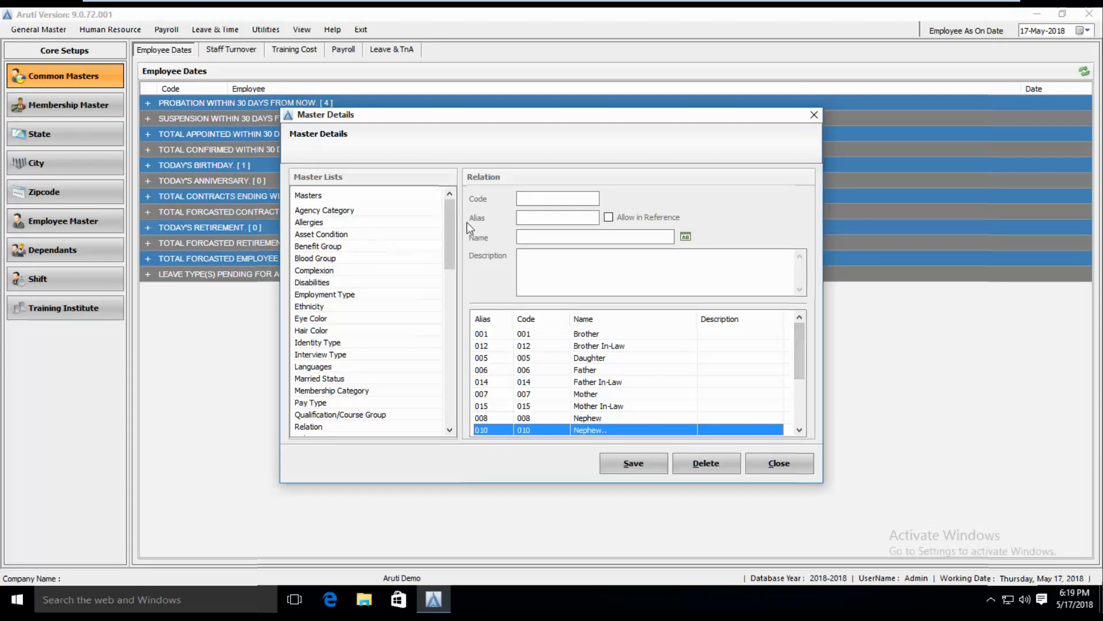
drag(450, 231, 470, 309)
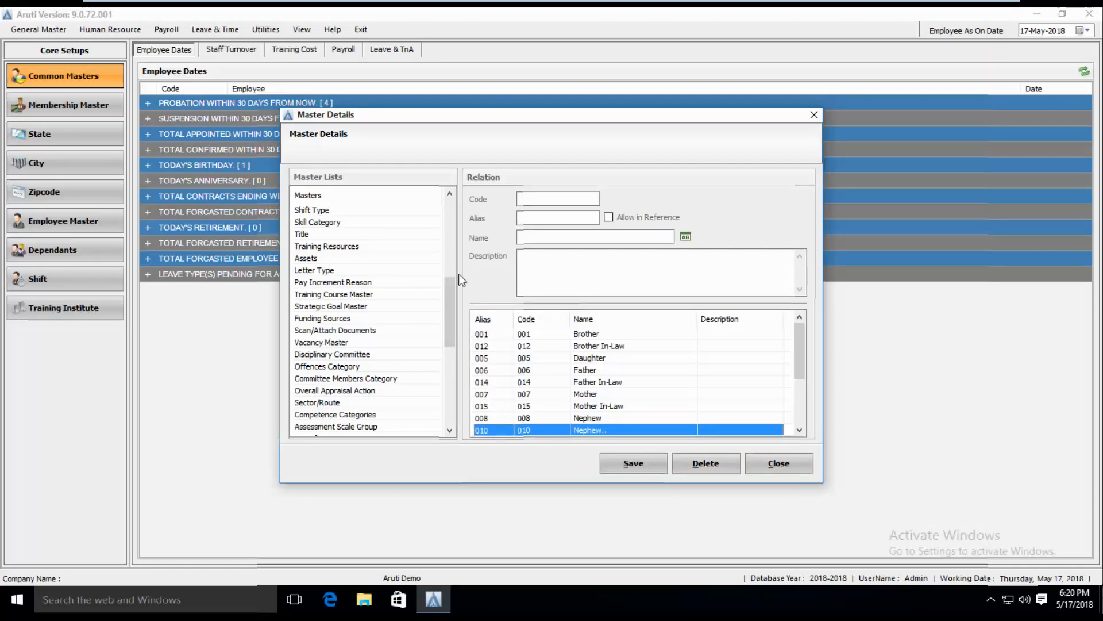
Add Spanish as both code and name to the Languages master, save, and close Master Details
click(343, 295)
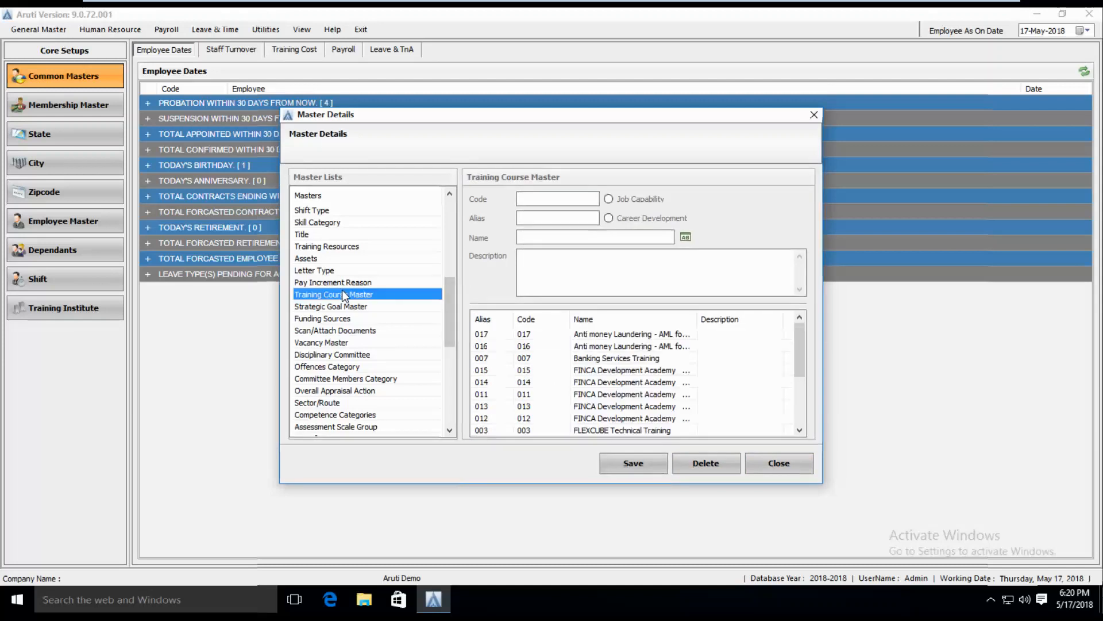
key(l)
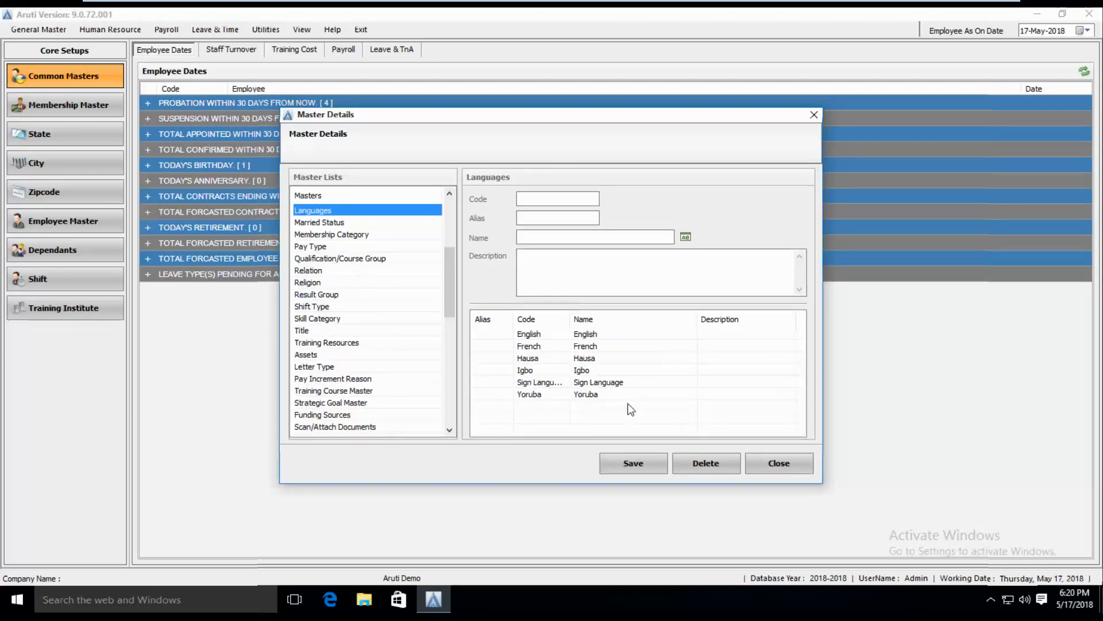
click(540, 200)
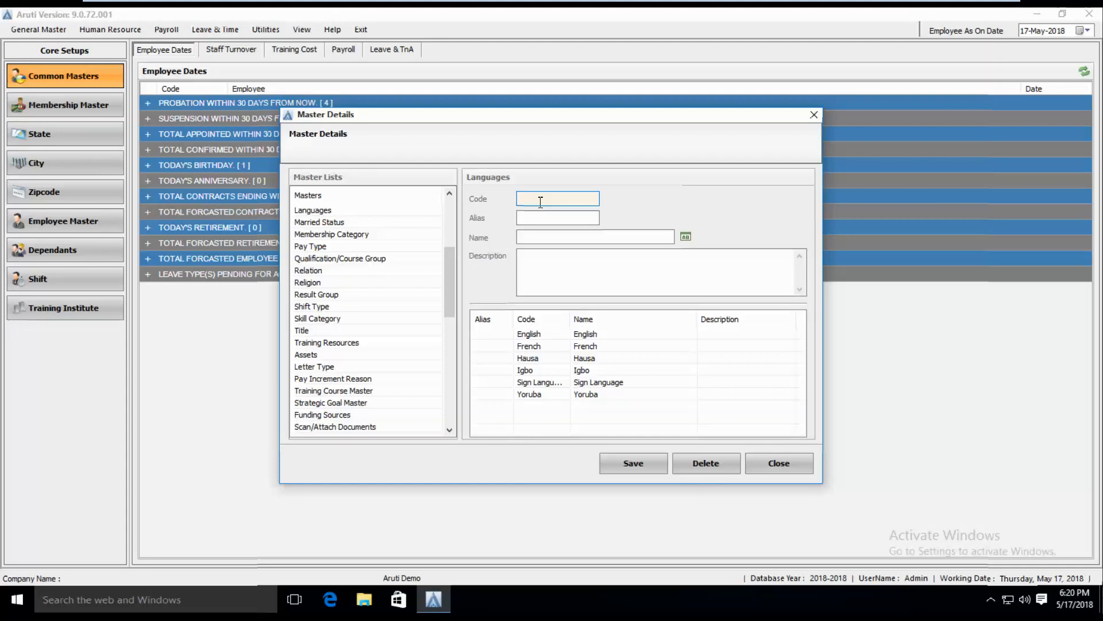
text(Spanish)
click(532, 241)
text(Span)
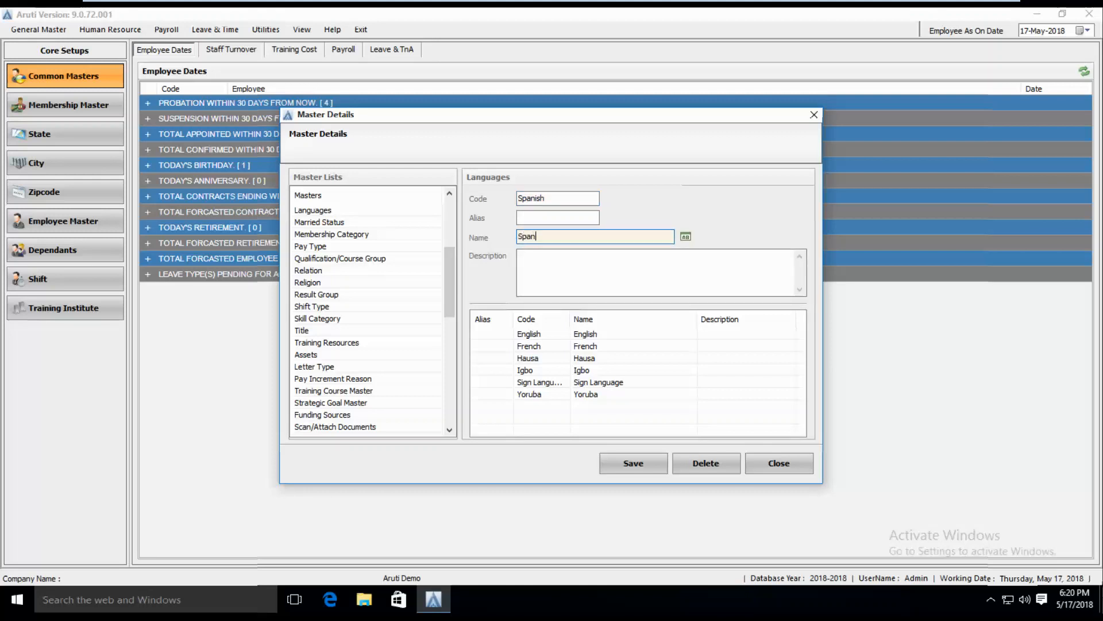
text(ish)
click(635, 464)
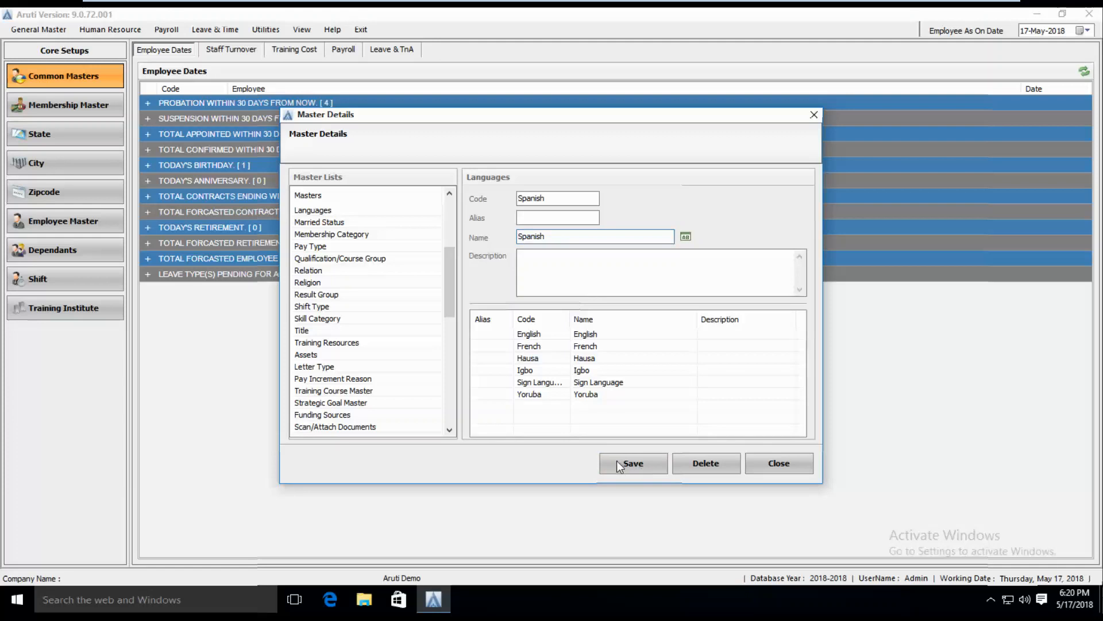
click(642, 330)
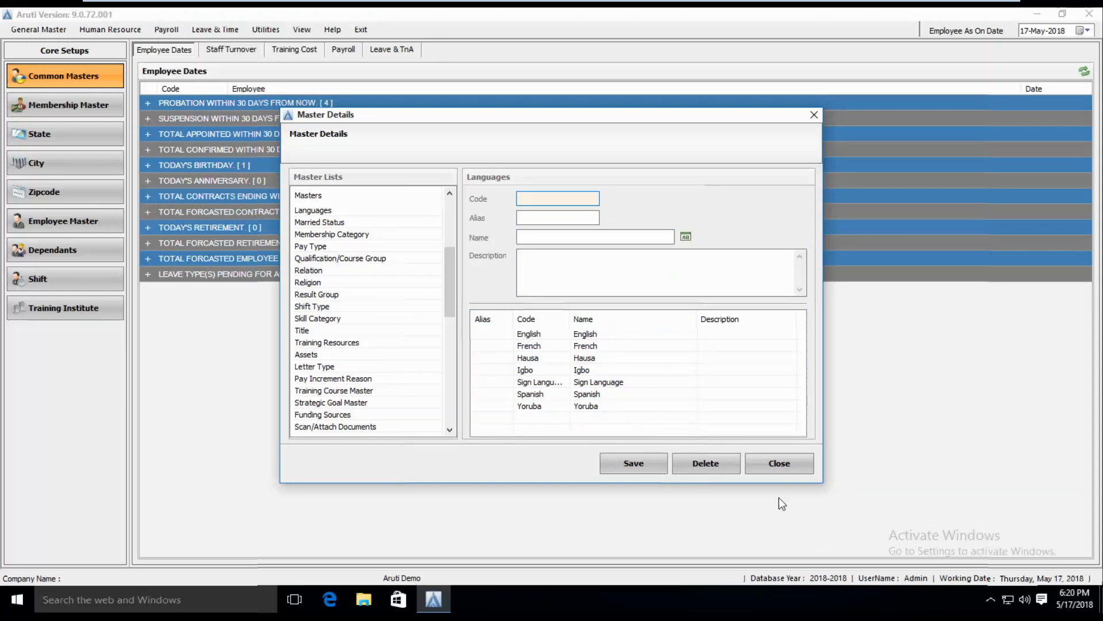
click(775, 465)
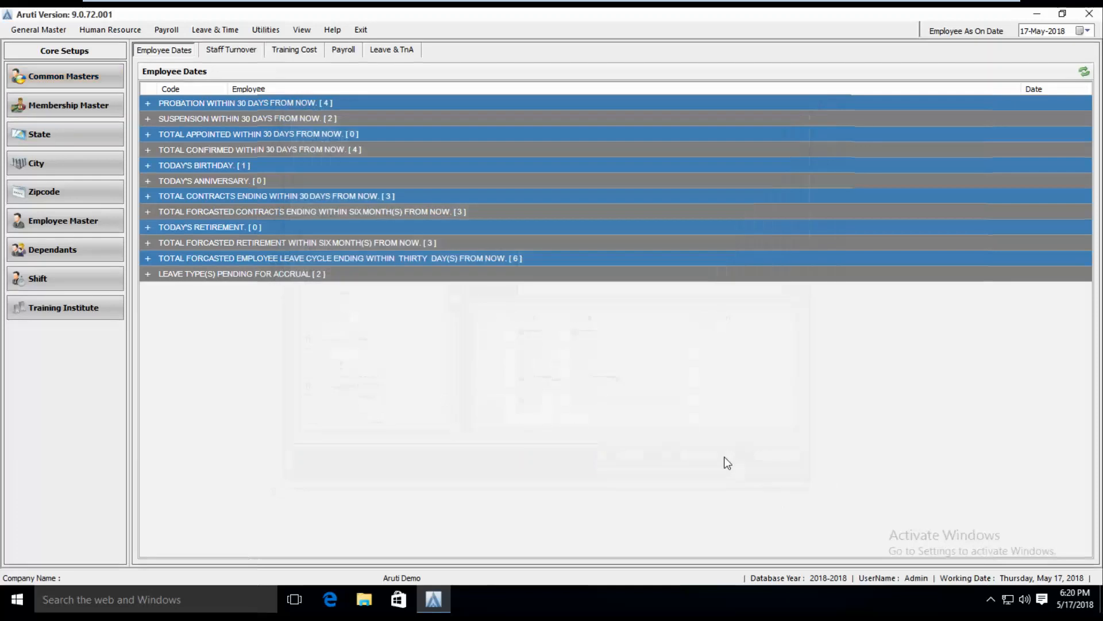
Go to Human Resource > Recruitment and start Export Data to Web
click(109, 30)
click(121, 76)
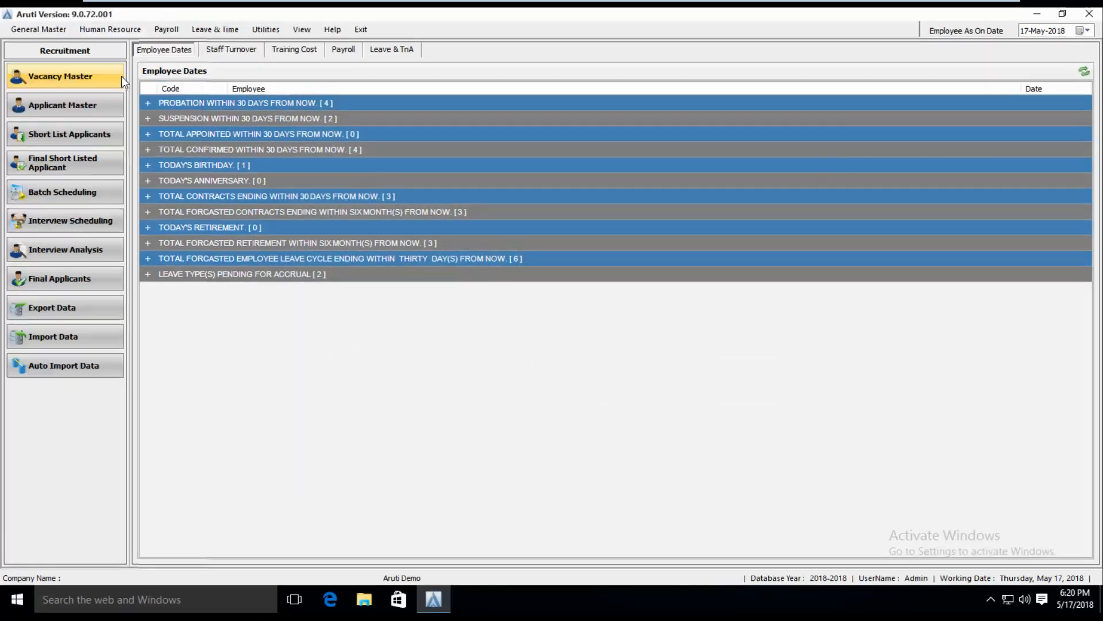
click(46, 308)
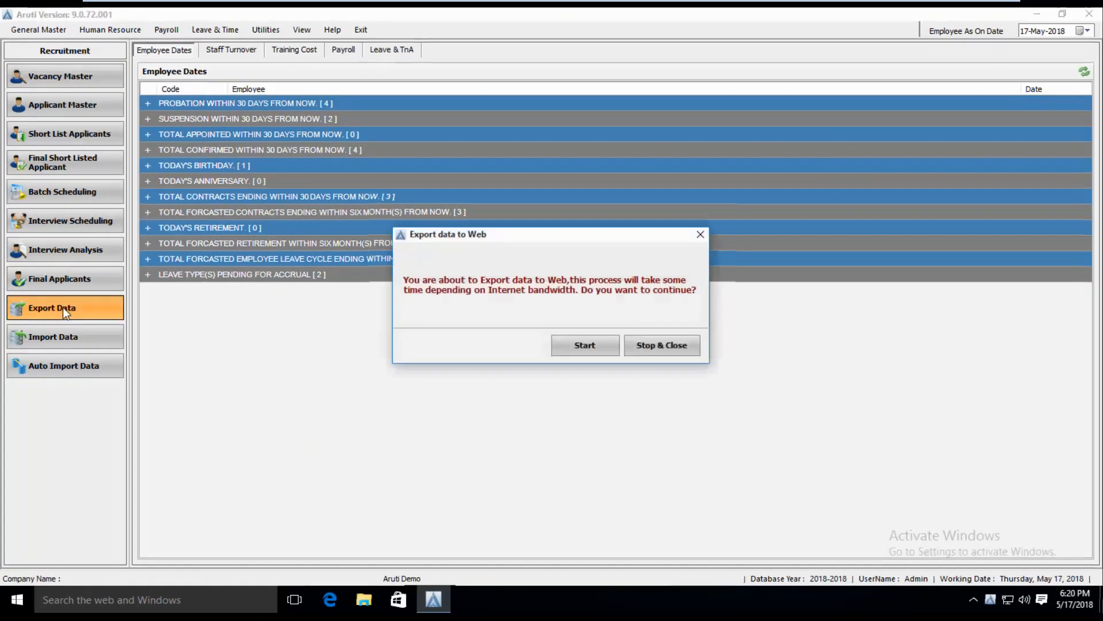